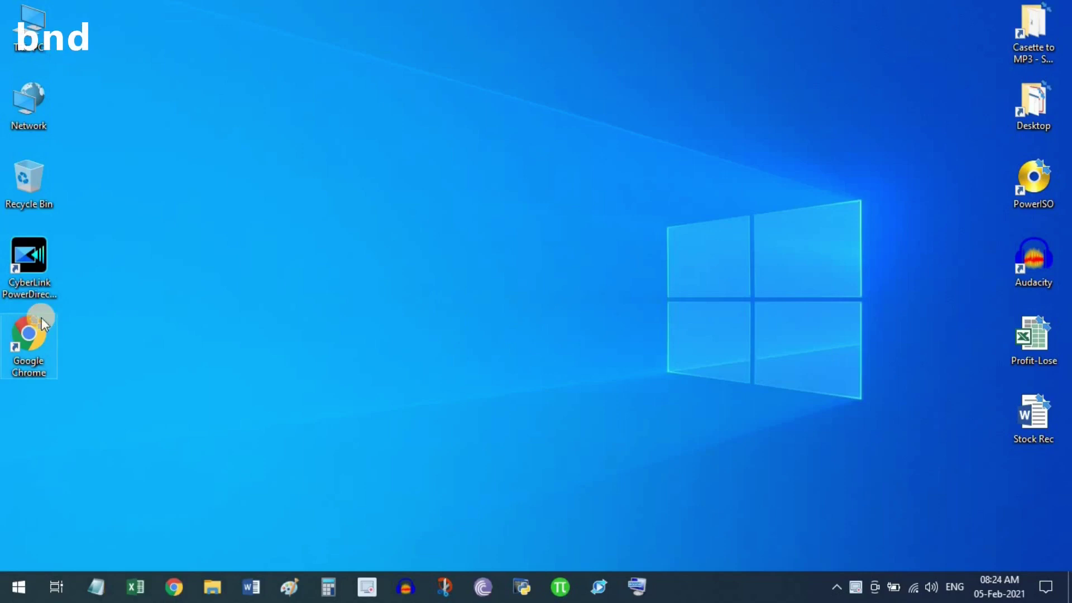
- Open Chrome maximized and go to facebook.com via the 'face' address suggestion
{"action": "left_click", "coordinate": [174, 589]}
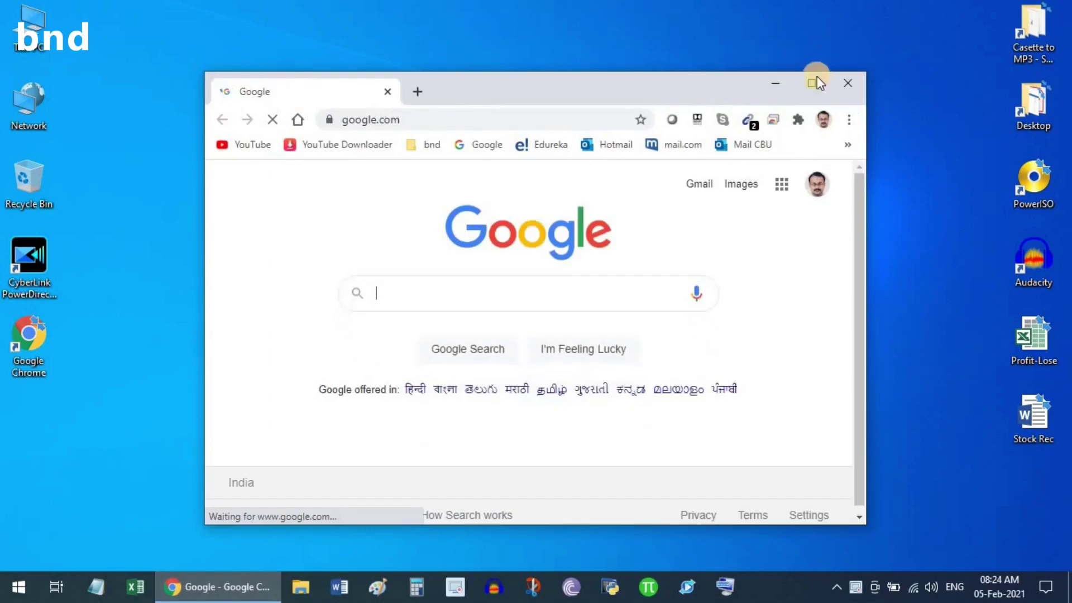
{"action": "left_click", "coordinate": [817, 82]}
{"action": "left_click", "coordinate": [276, 38]}
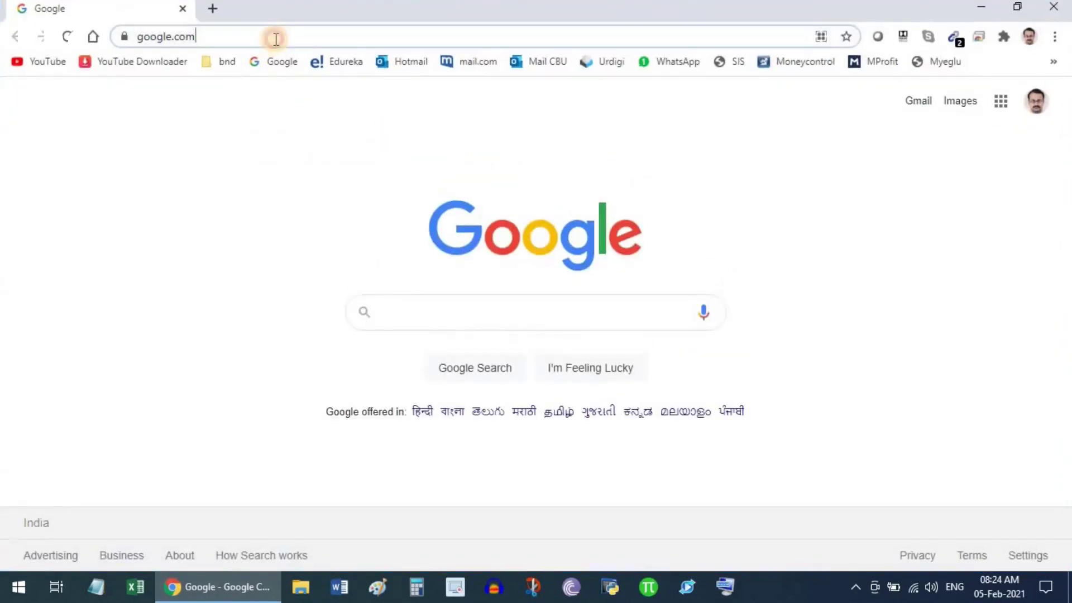
{"action": "type", "text": "face"}
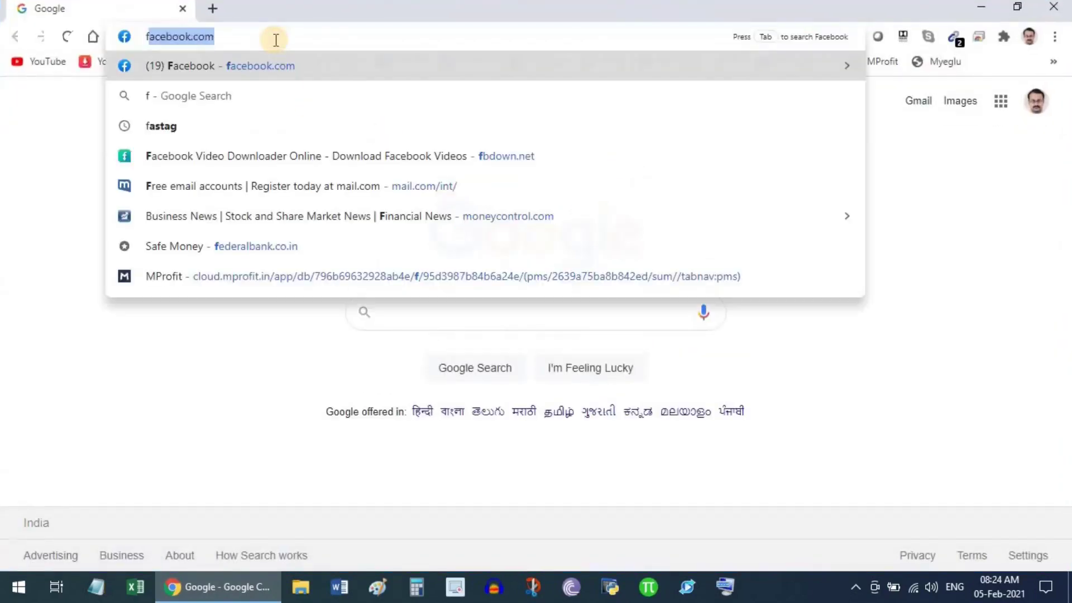
{"action": "key", "text": "Return"}
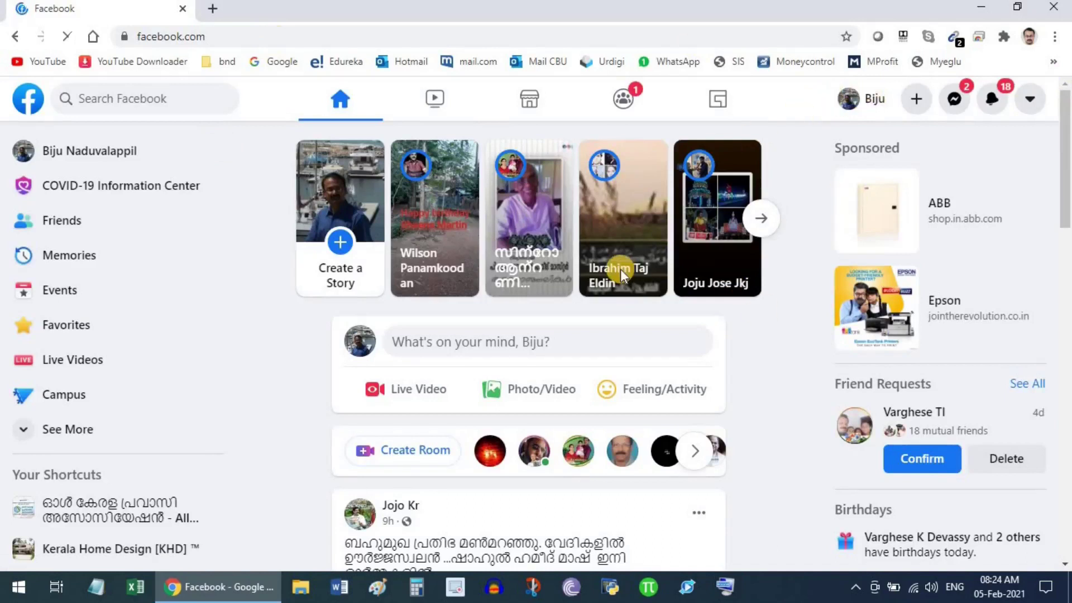
{"action": "left_click", "coordinate": [113, 102]}
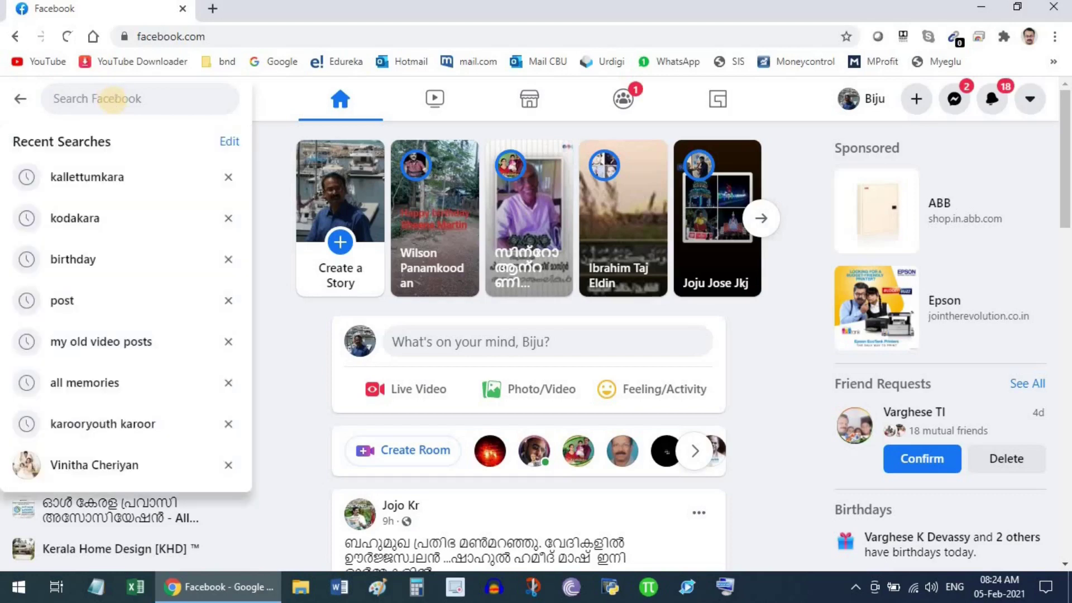
{"action": "type", "text": "ka"}
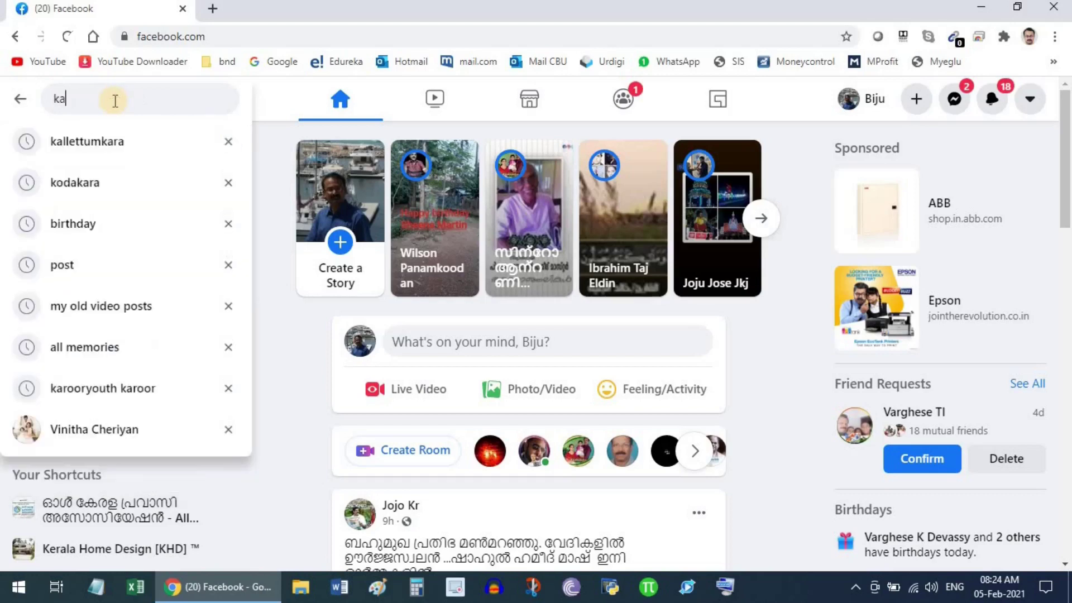
{"action": "type", "text": "ll"}
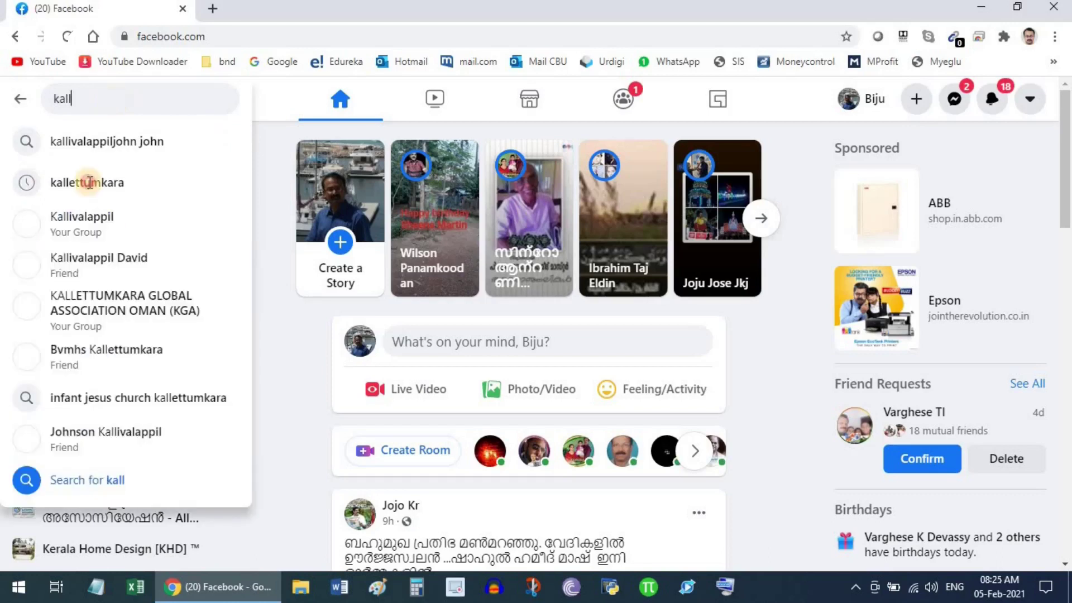
- Search Facebook for 'kallettumkara' using the recent-search suggestion
{"action": "left_click", "coordinate": [87, 183]}
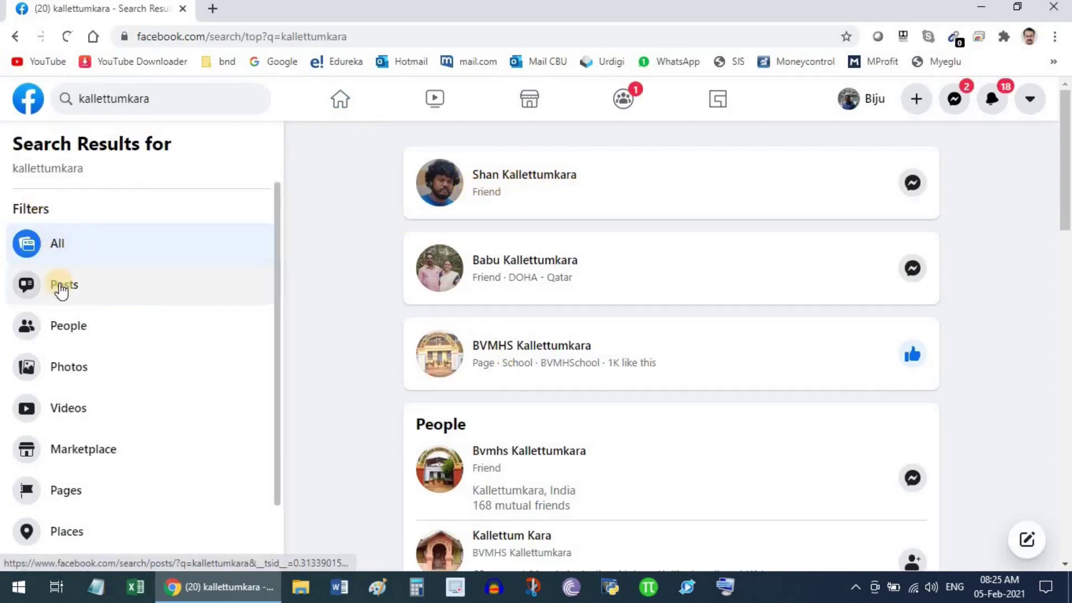
- Filter the kallettumkara results to Posts, Date Posted 2019, and Posts From You
{"action": "left_click", "coordinate": [60, 286]}
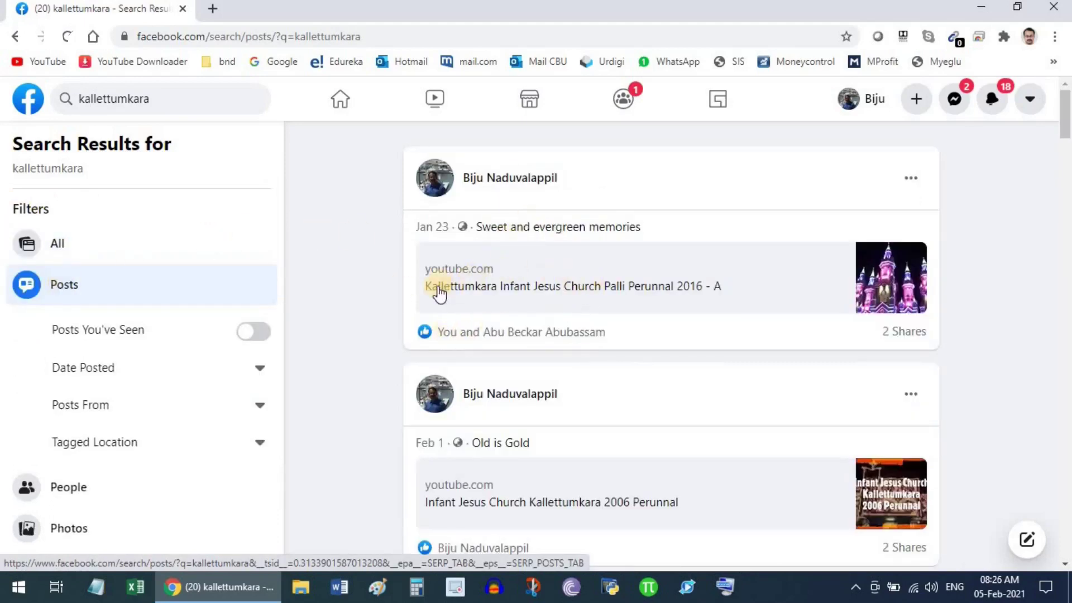
{"action": "scroll", "coordinate": [444, 294], "scroll_direction": "down", "scroll_amount": 5}
{"action": "scroll", "coordinate": [641, 325], "scroll_direction": "up", "scroll_amount": 5}
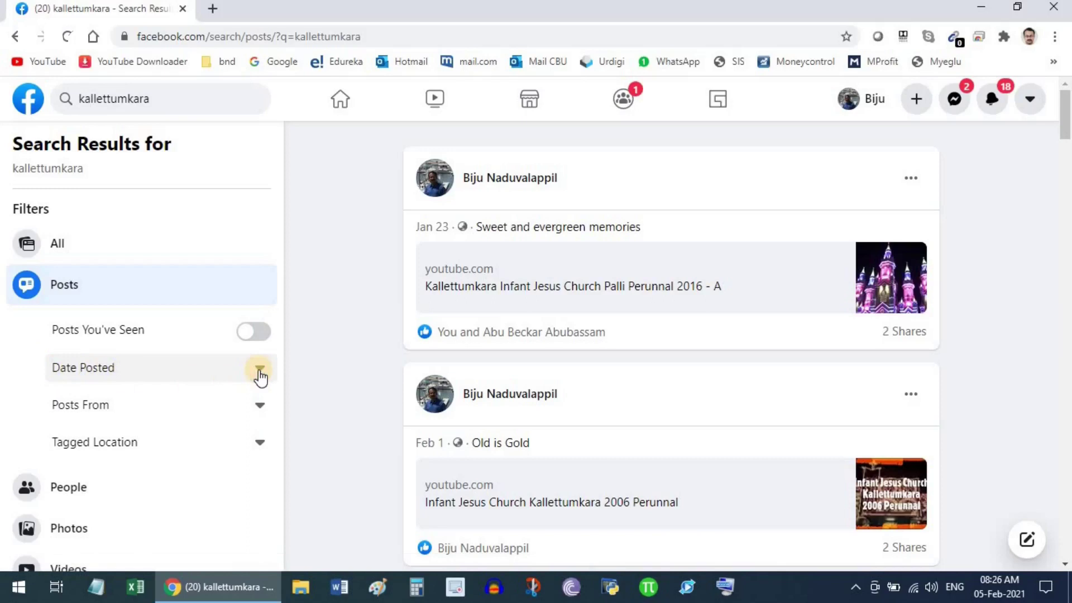
{"action": "left_click", "coordinate": [261, 372]}
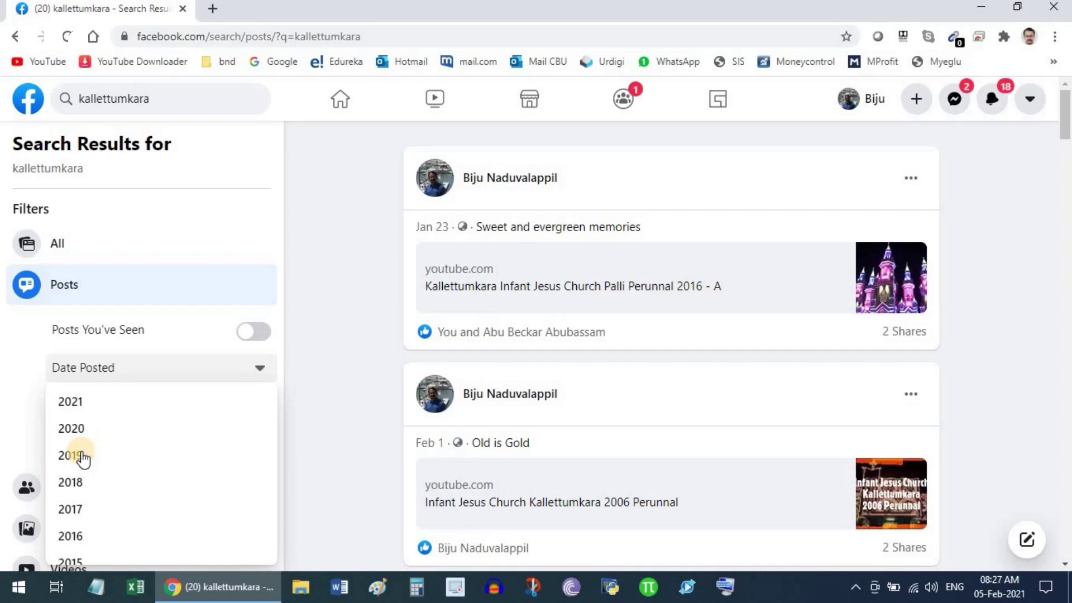
{"action": "left_click", "coordinate": [83, 458]}
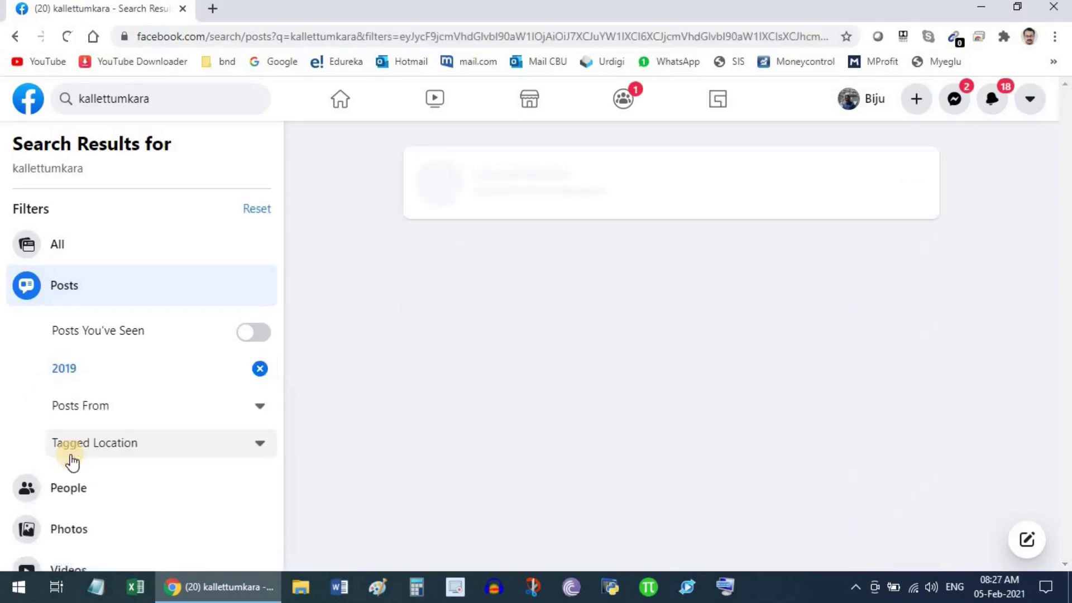
{"action": "left_click", "coordinate": [259, 406]}
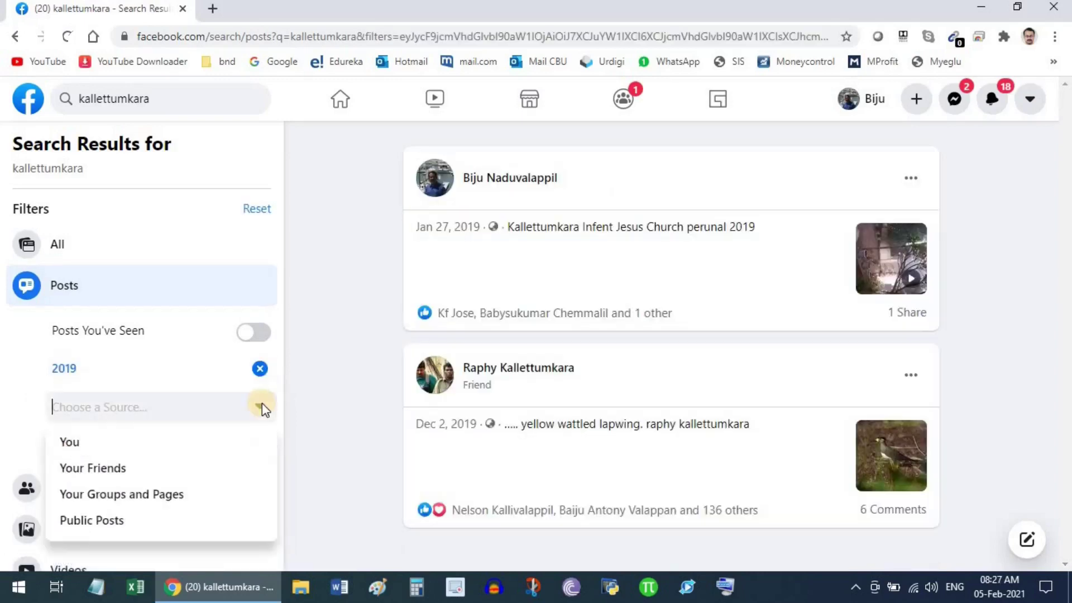
{"action": "left_click", "coordinate": [70, 443]}
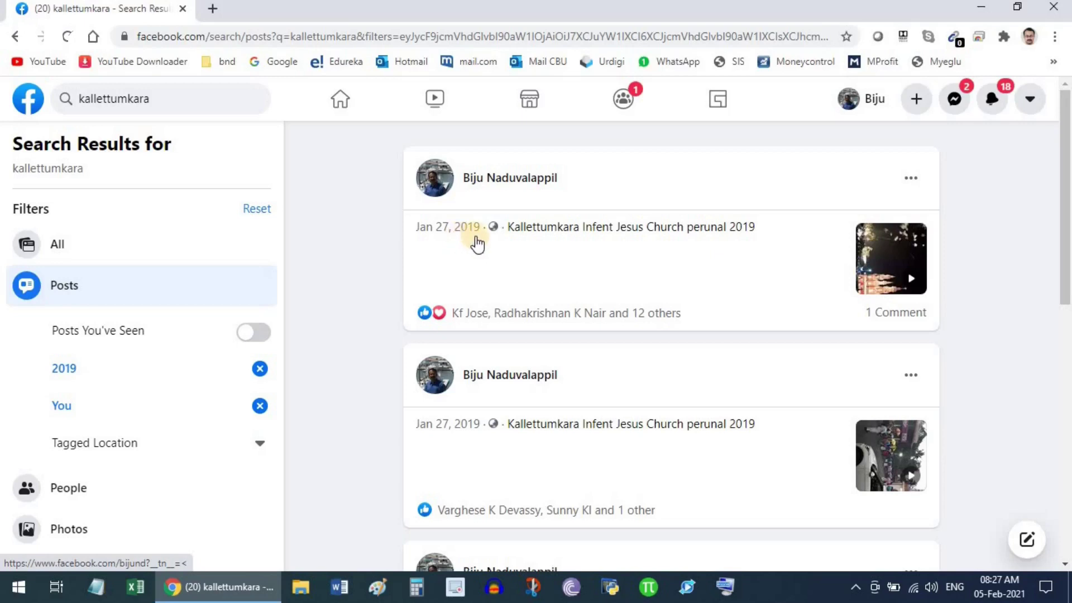
{"action": "scroll", "coordinate": [590, 334], "scroll_direction": "down", "scroll_amount": 3}
{"action": "scroll", "coordinate": [662, 369], "scroll_direction": "down", "scroll_amount": 2}
{"action": "scroll", "coordinate": [663, 369], "scroll_direction": "up", "scroll_amount": 2}
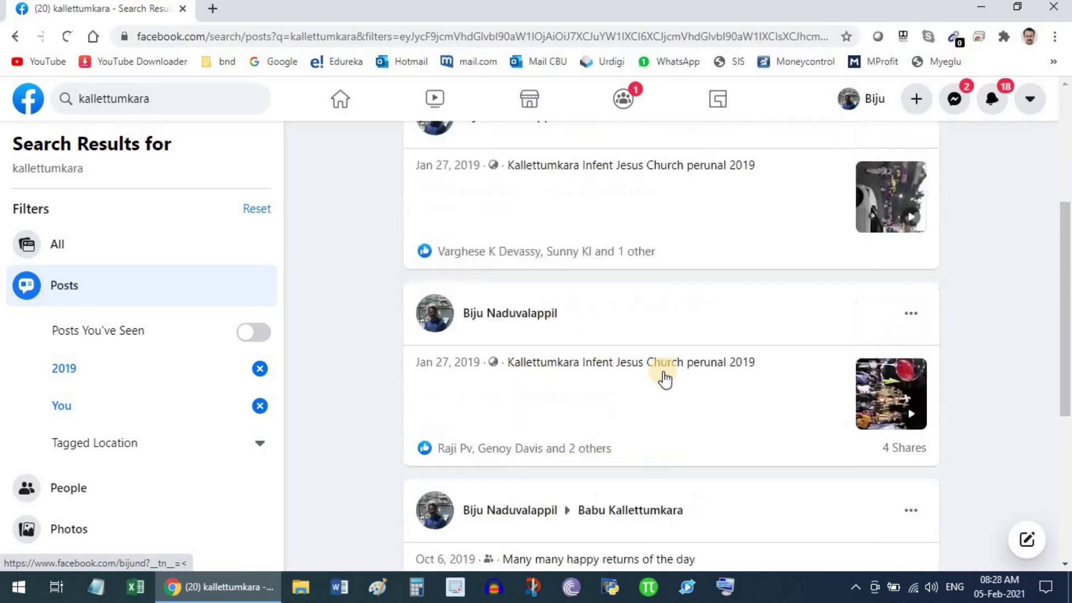
{"action": "scroll", "coordinate": [662, 369], "scroll_direction": "up", "scroll_amount": 3}
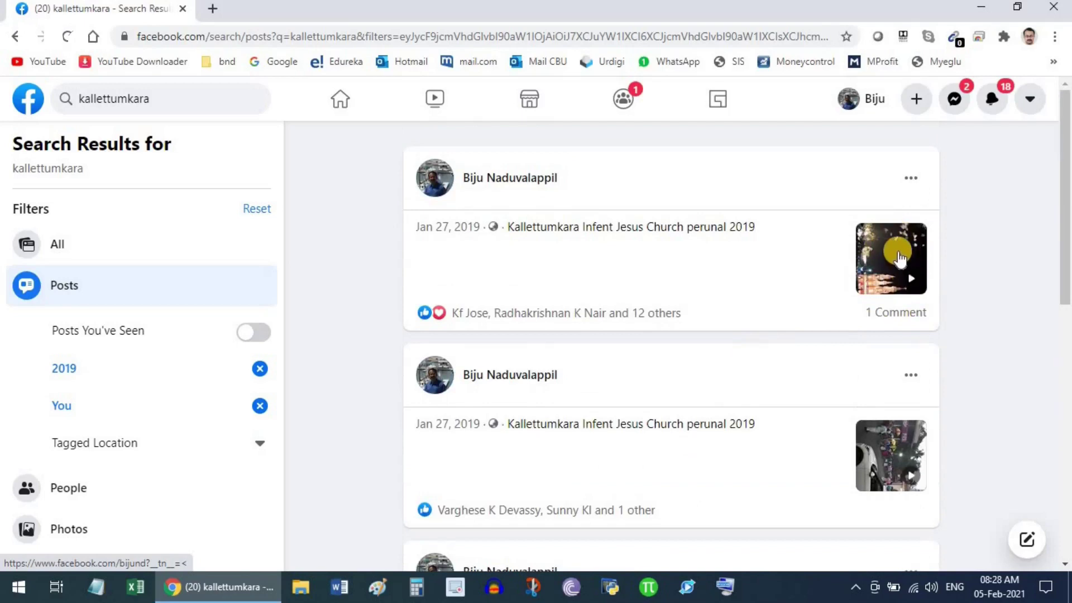
{"action": "scroll", "coordinate": [742, 400], "scroll_direction": "down", "scroll_amount": 4}
{"action": "scroll", "coordinate": [741, 400], "scroll_direction": "up", "scroll_amount": 2}
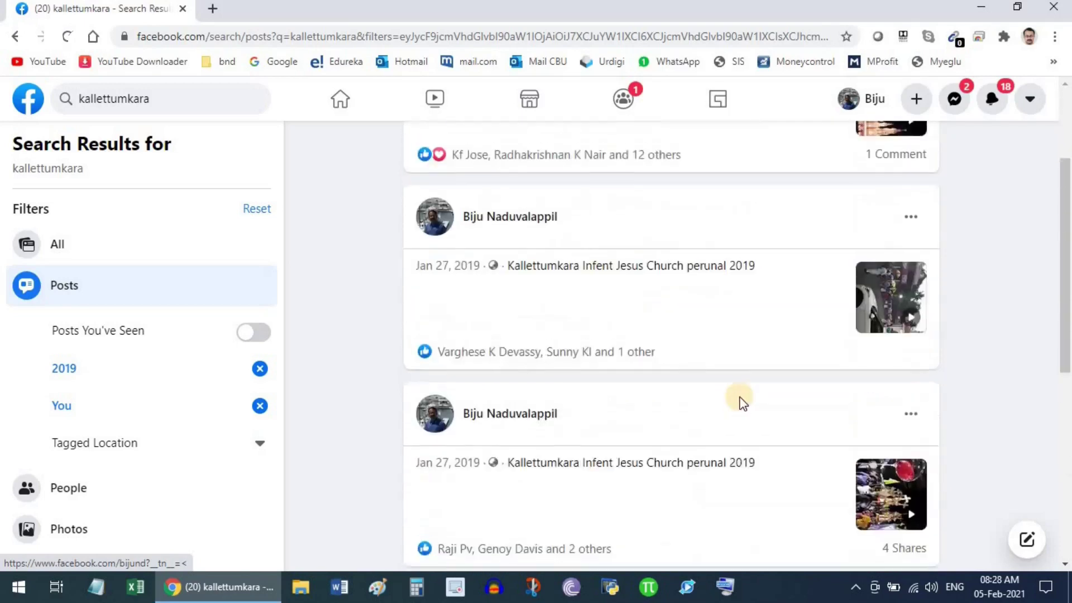
{"action": "scroll", "coordinate": [741, 400], "scroll_direction": "up", "scroll_amount": 2}
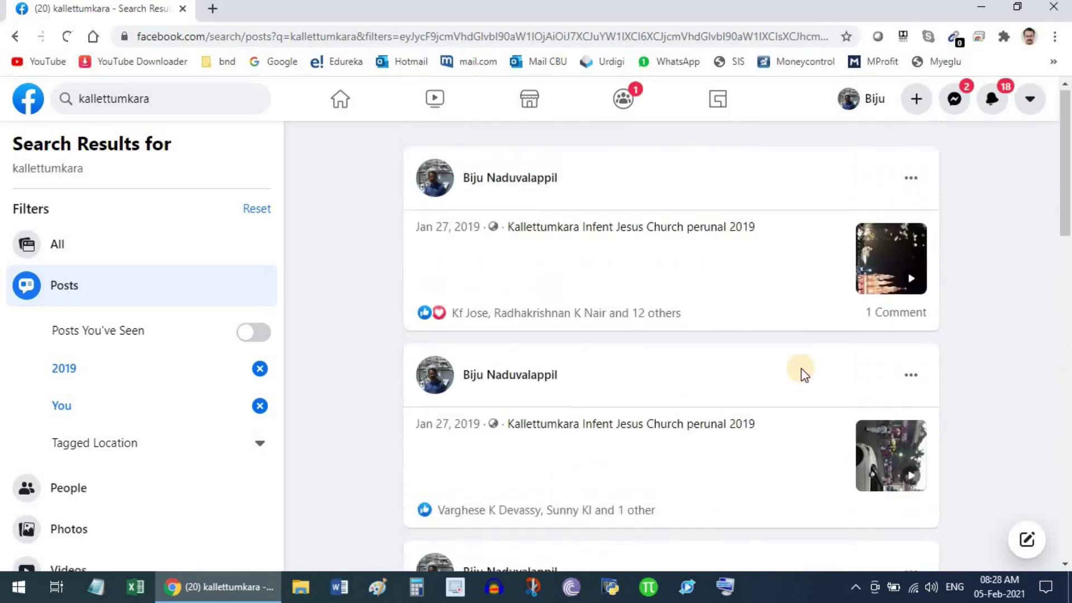
- Copy the link address of the first 2019 church festival video post
{"action": "right_click", "coordinate": [890, 252]}
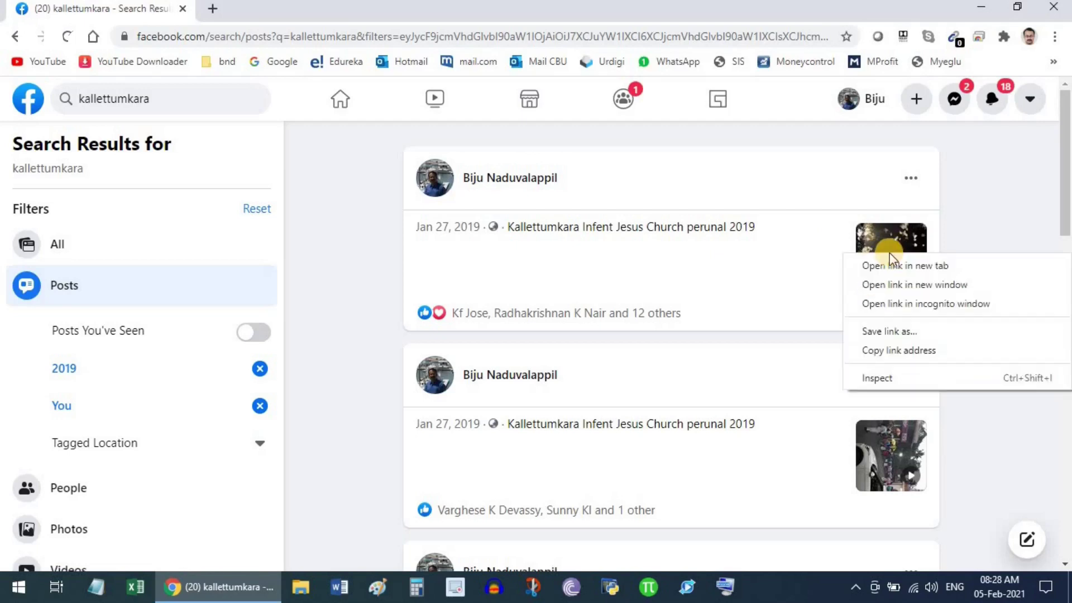
{"action": "left_click", "coordinate": [910, 354]}
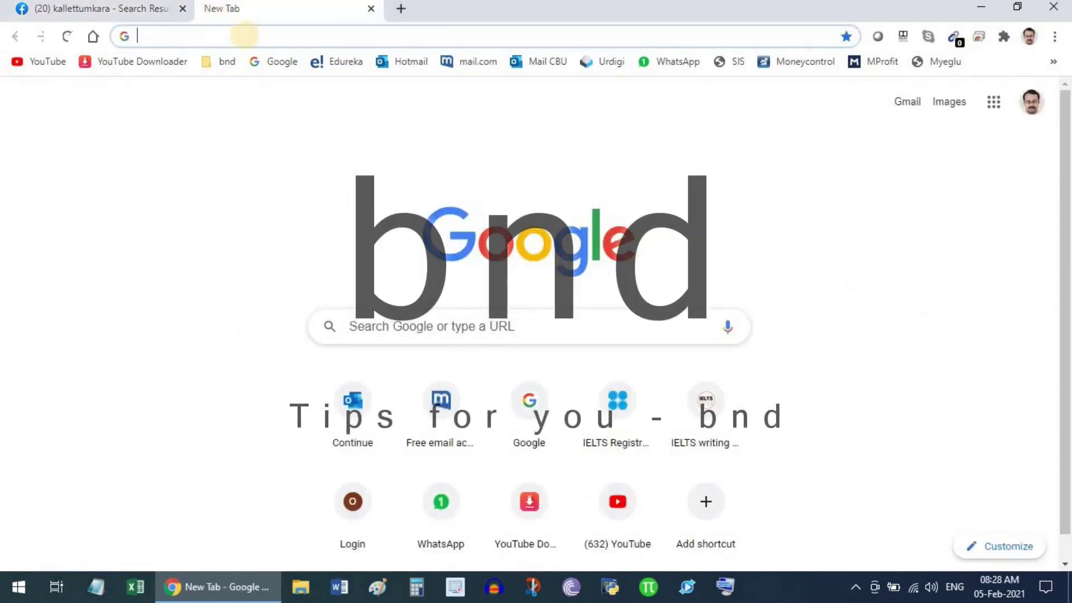
{"action": "type", "text": "fbdown.net"}
- Go to fbdown.net, paste the copied video link and request the download
{"action": "key", "text": "Return"}
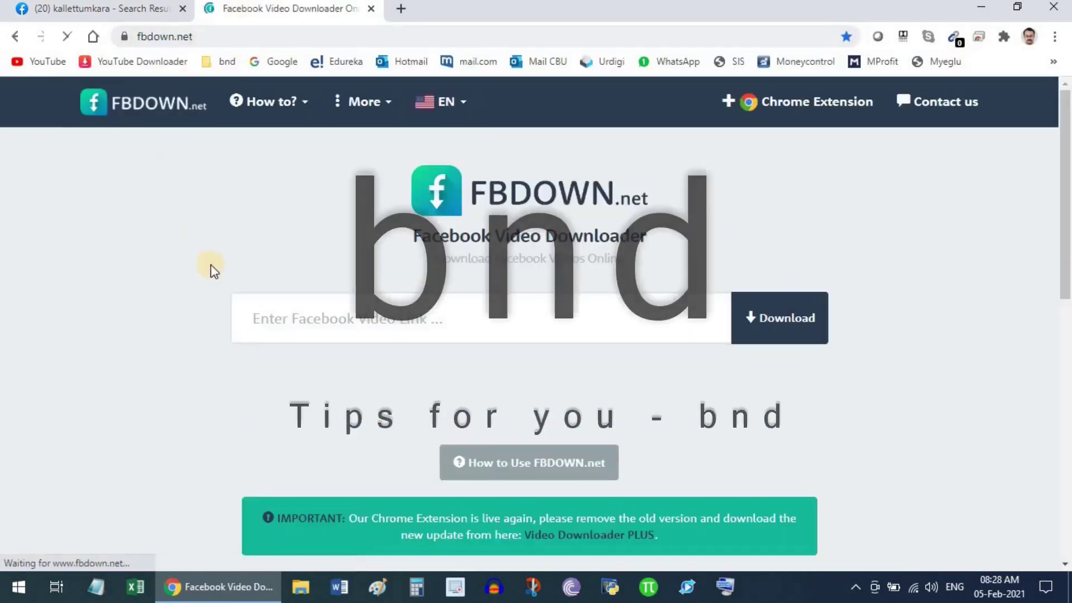
{"action": "left_click", "coordinate": [348, 322]}
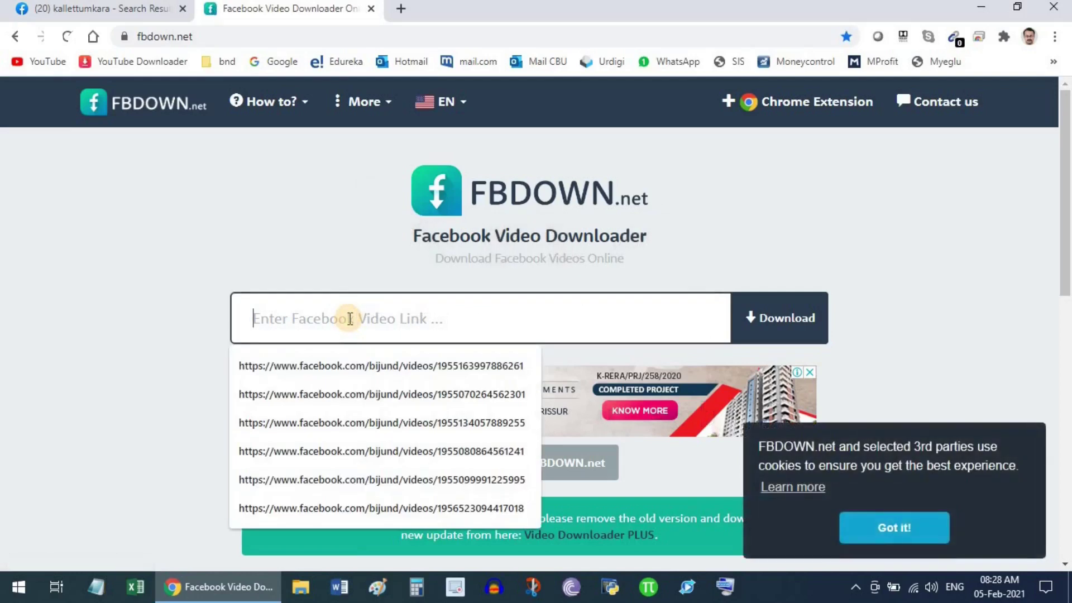
{"action": "key", "text": "ctrl+v"}
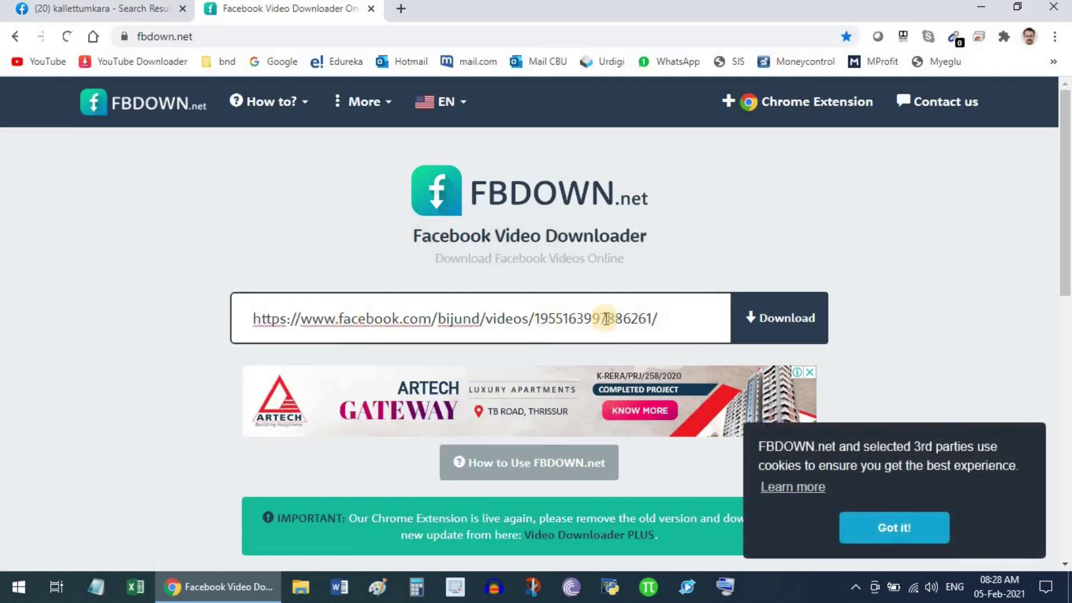
{"action": "left_click", "coordinate": [768, 318]}
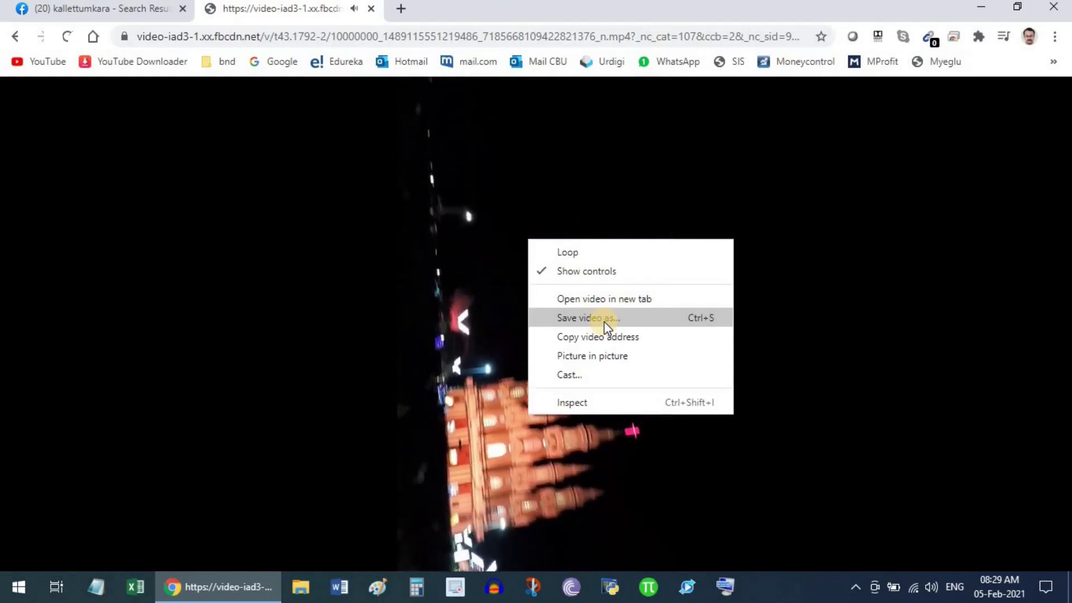
- Save the video to the Desktop as 'test.mp4'
{"action": "left_click", "coordinate": [606, 321]}
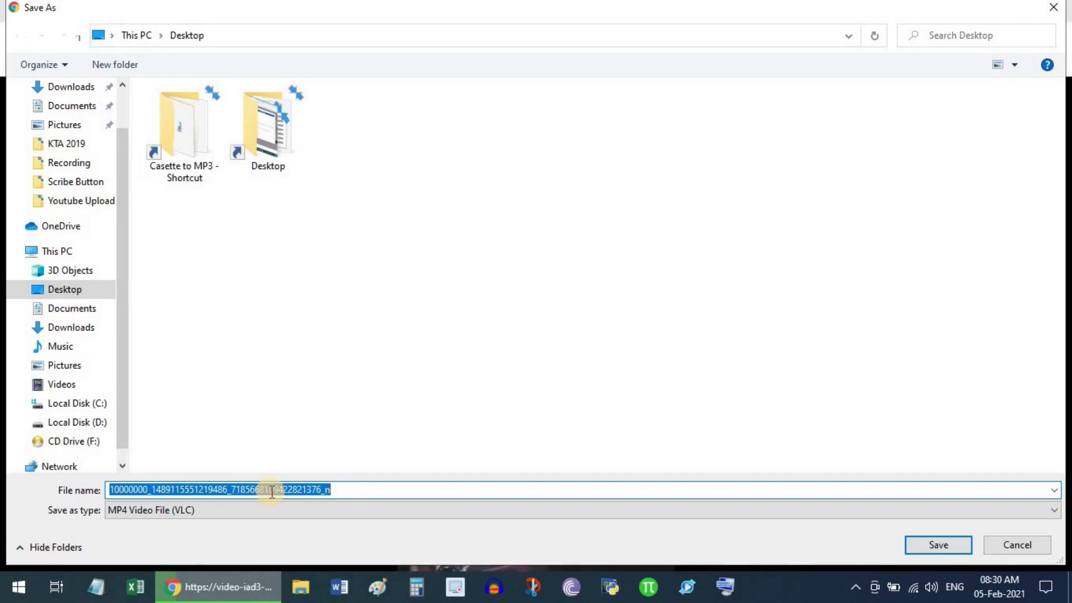
{"action": "type", "text": "t"}
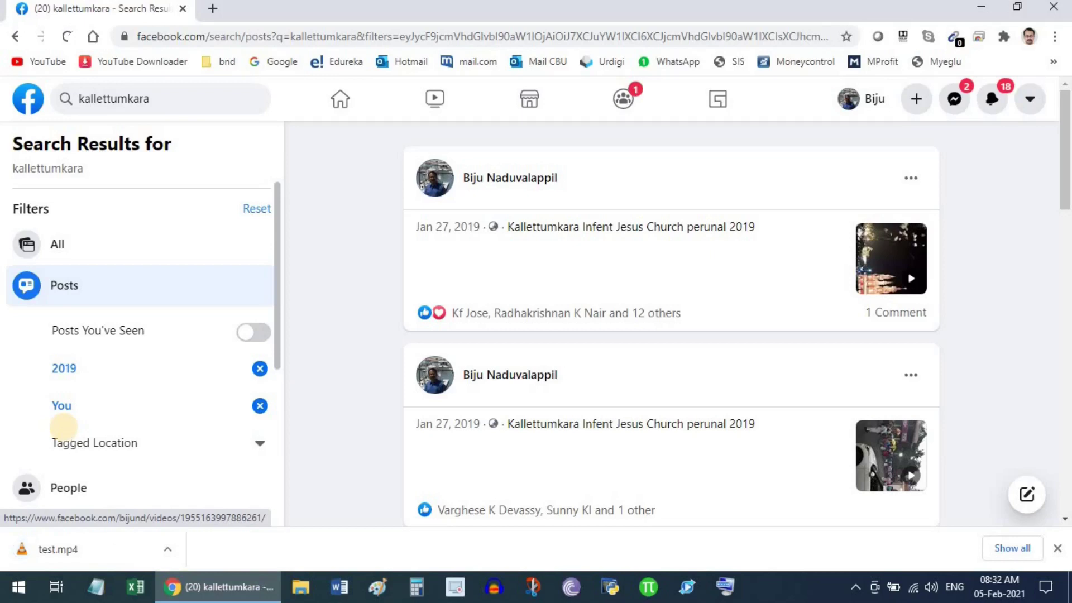
- Minimize Chrome and open the desktop 'test' video in VLC
{"action": "left_click", "coordinate": [982, 16]}
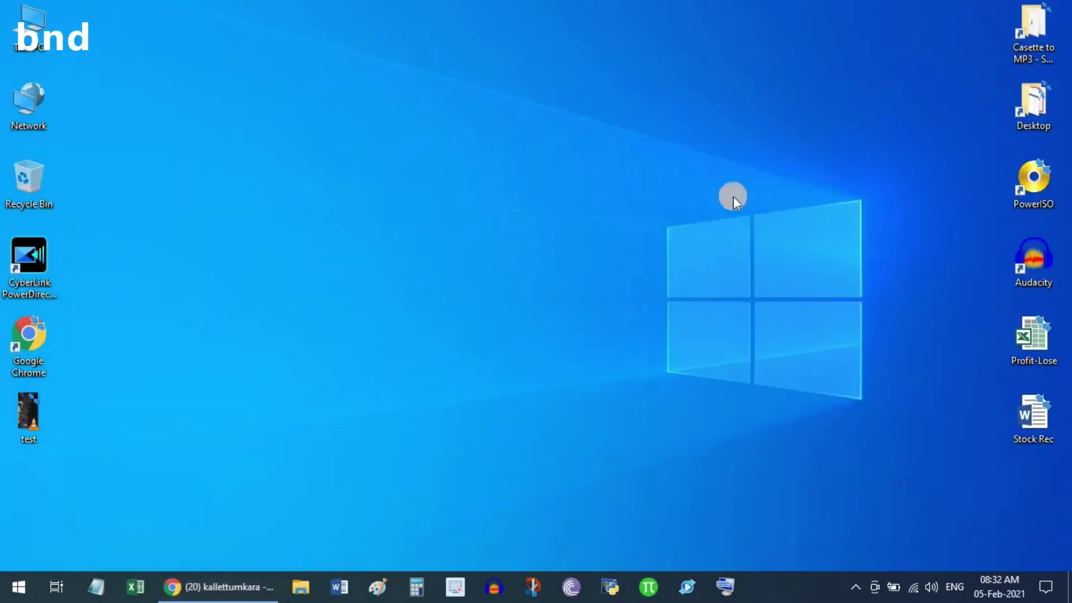
{"action": "double_click", "coordinate": [26, 407]}
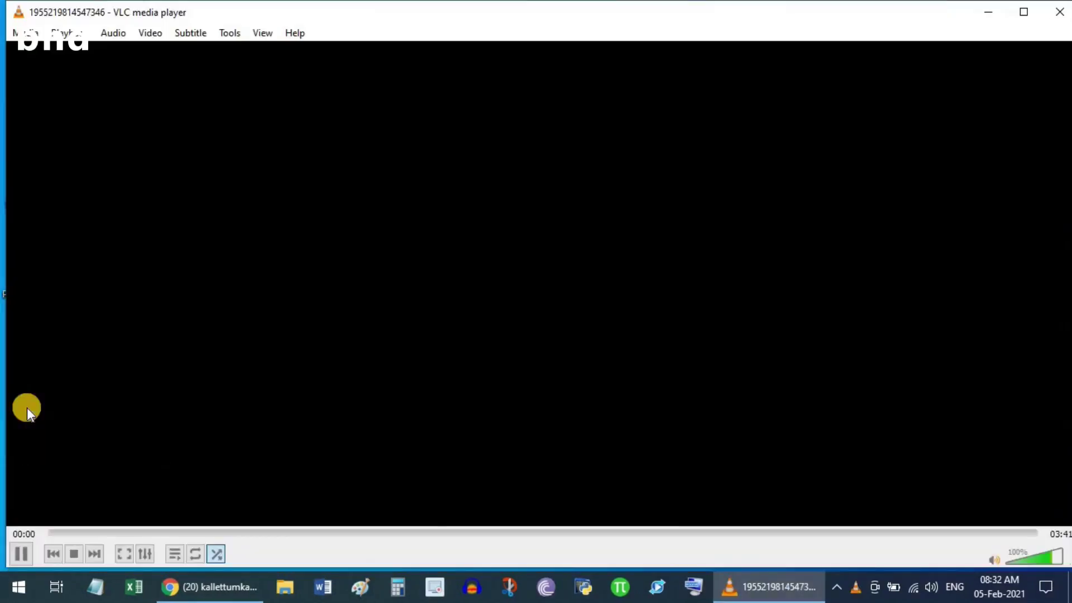